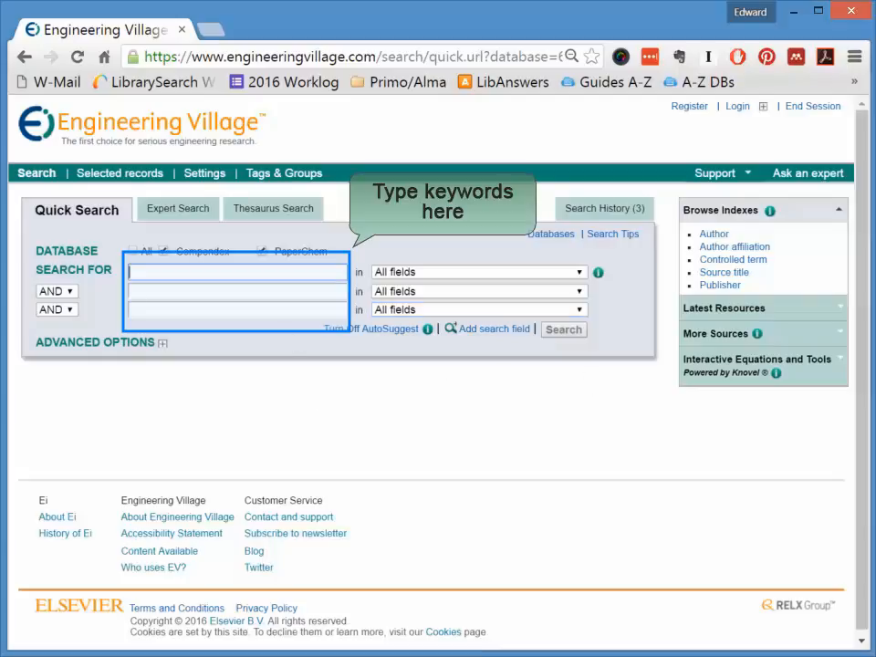
Set all three search rows to the Subject/Title/Abstract field instead of All fields
{"action": "left_click", "coordinate": [577, 273]}
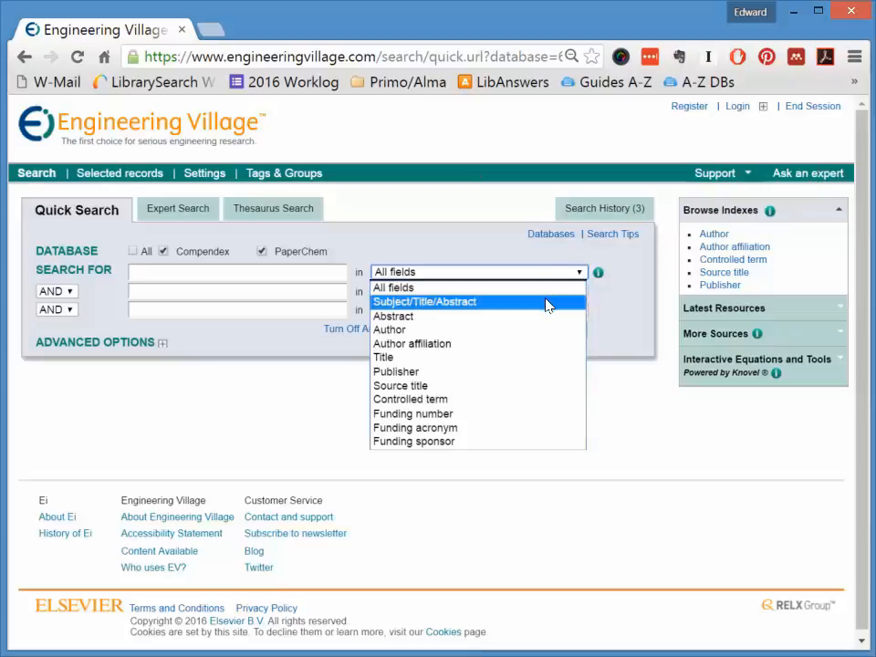
{"action": "left_click", "coordinate": [548, 303]}
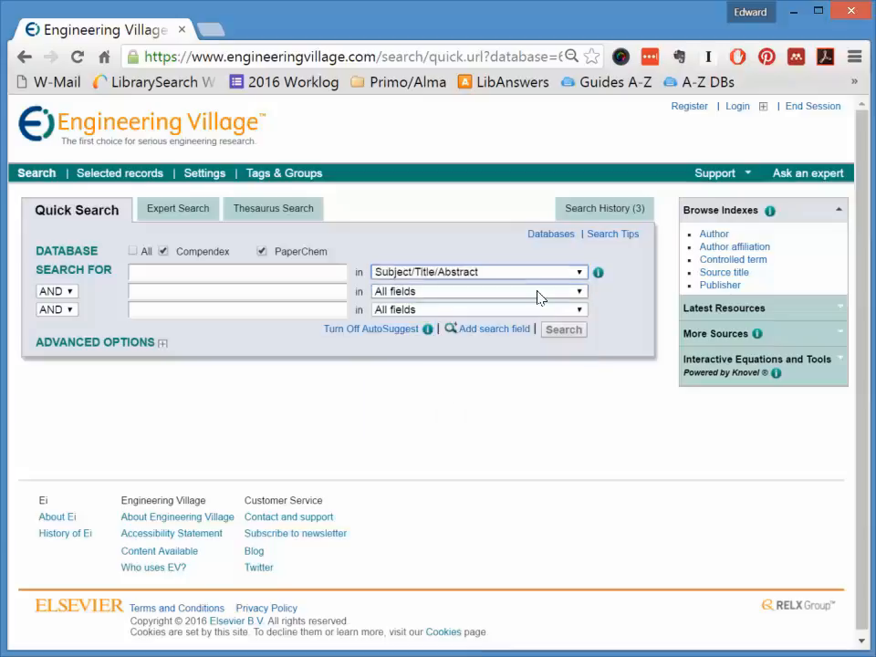
{"action": "left_click", "coordinate": [529, 319]}
{"action": "left_click", "coordinate": [518, 313]}
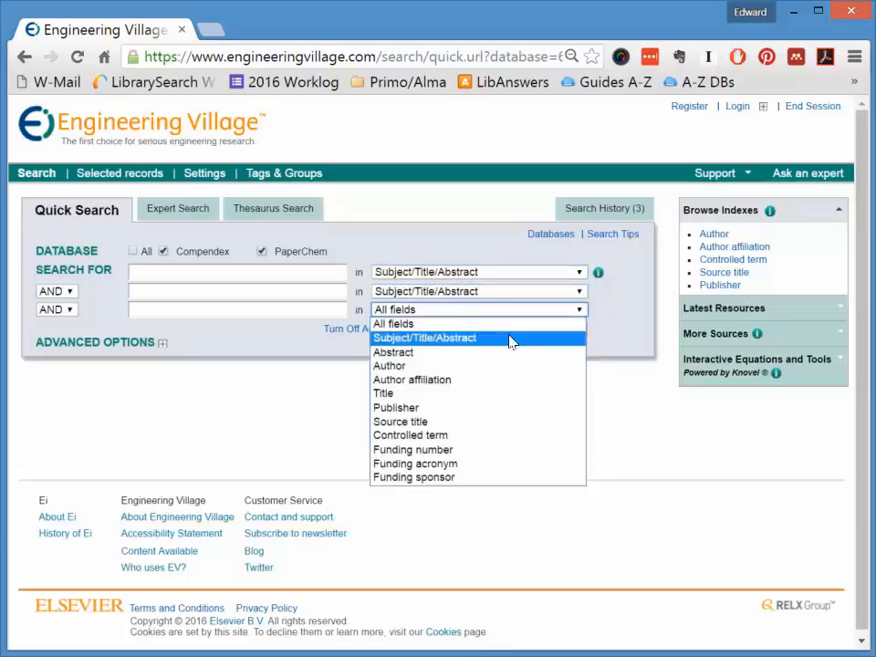
{"action": "left_click", "coordinate": [508, 339]}
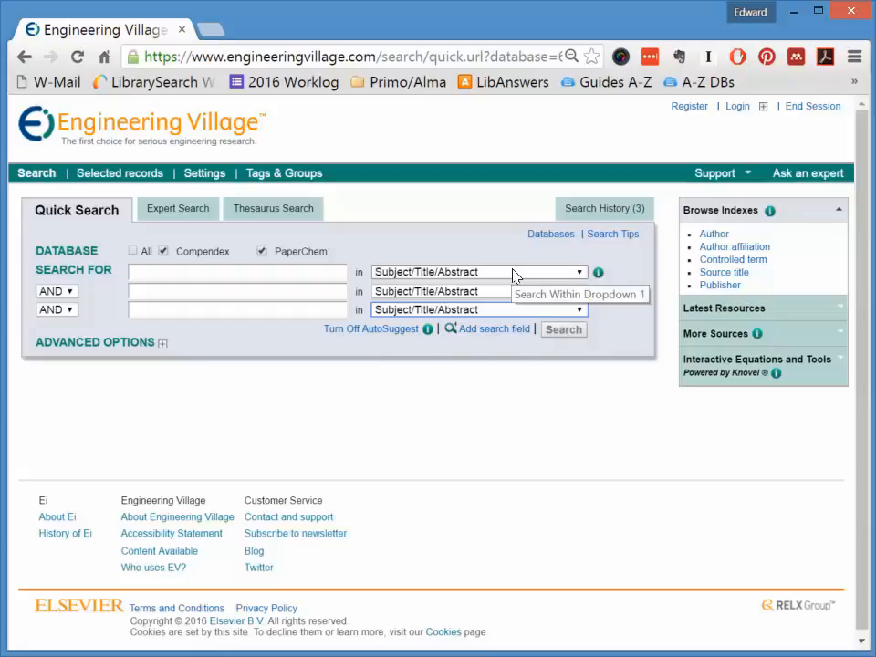
{"action": "left_click", "coordinate": [514, 273]}
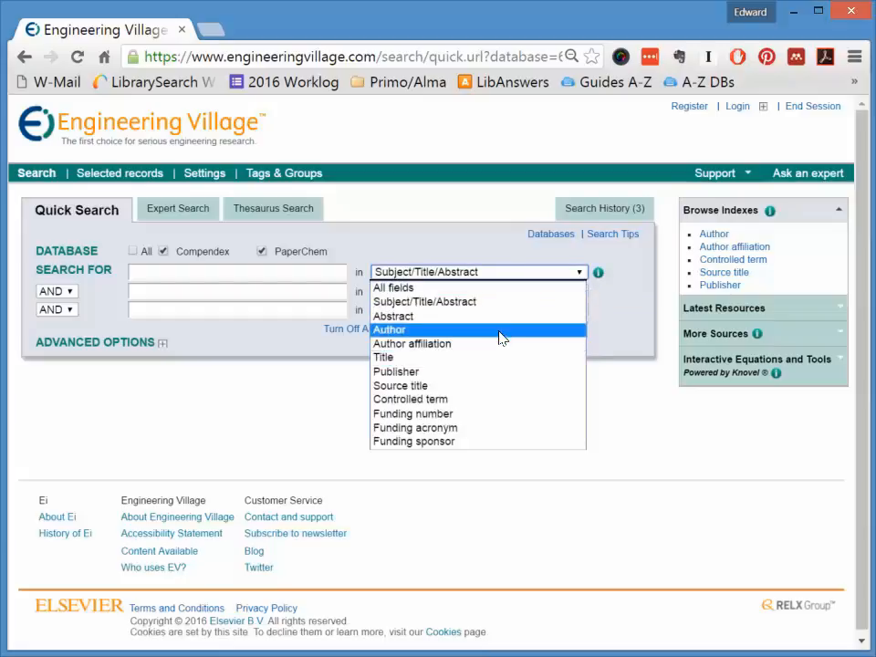
{"action": "left_click", "coordinate": [505, 276]}
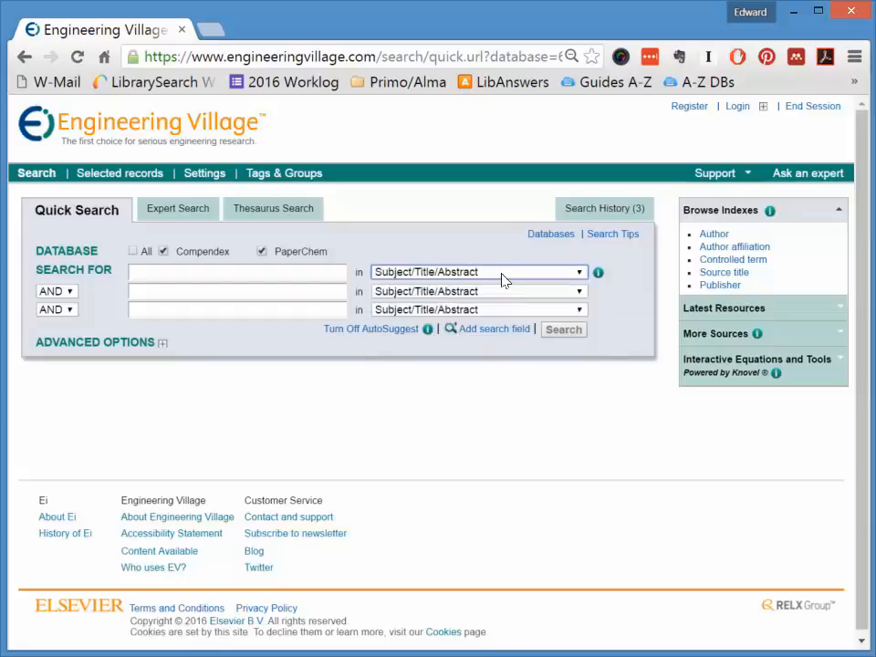
Search for 3D printing AND the AutoSuggest term 'Injection molding', returning 120 results
{"action": "key", "text": "shift+Tab"}
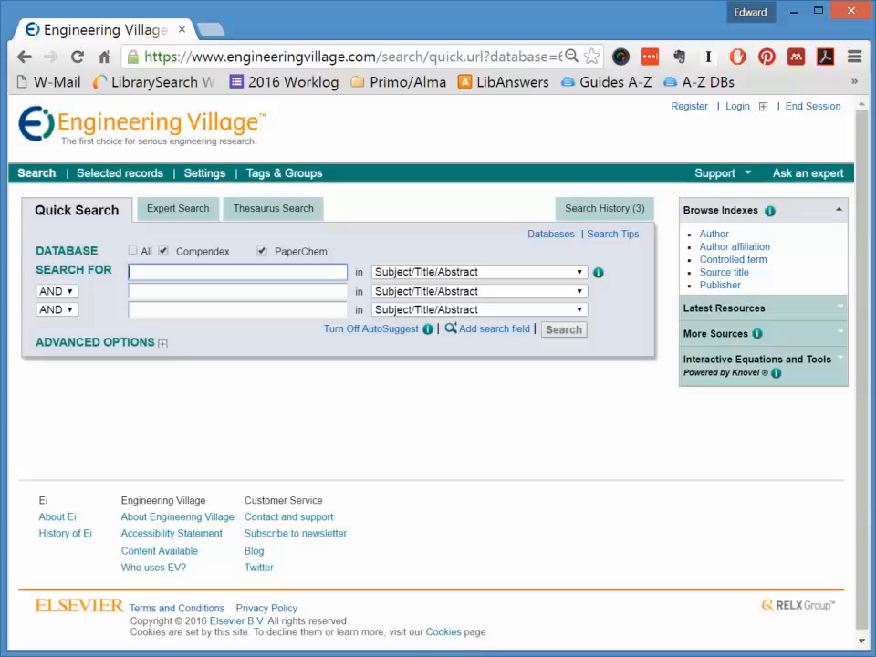
{"action": "type", "text": "3D printi"}
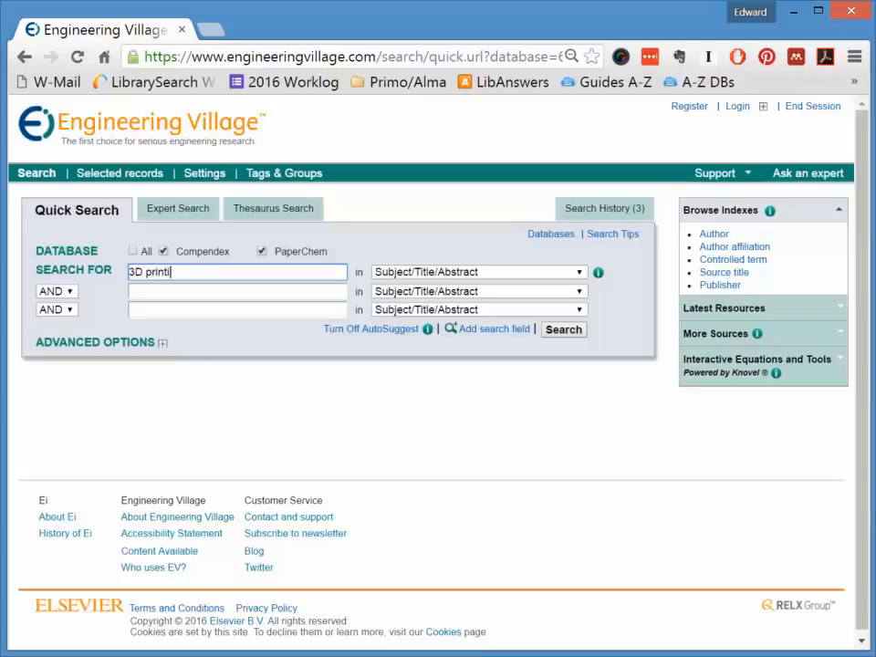
{"action": "type", "text": "ng"}
{"action": "left_click", "coordinate": [131, 291]}
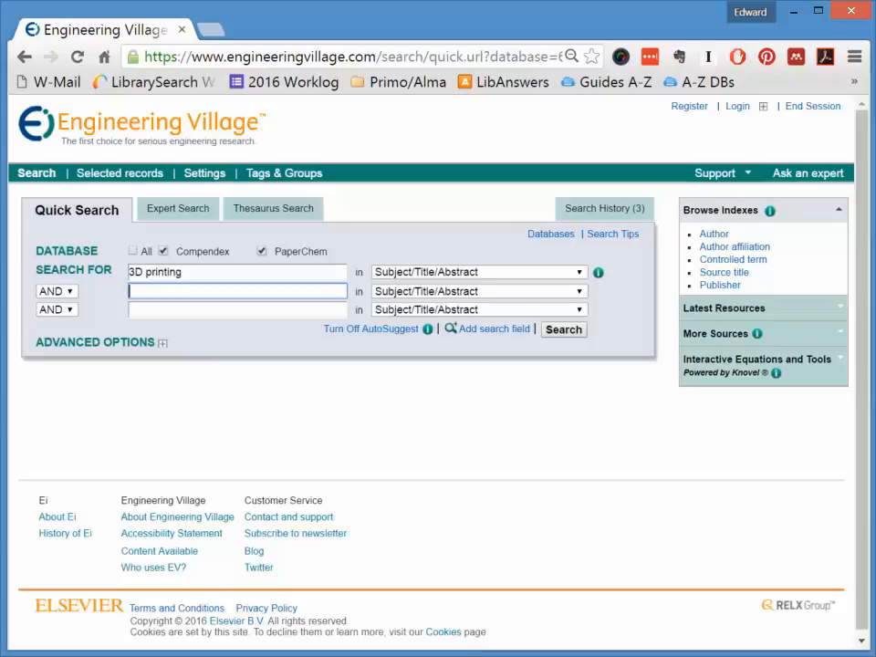
{"action": "type", "text": "injectio"}
{"action": "type", "text": "n"}
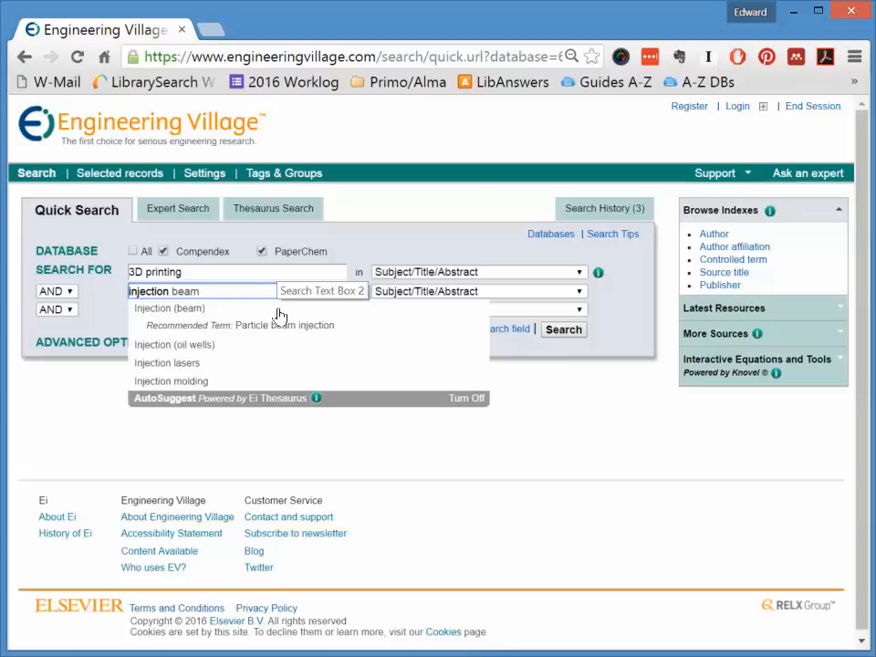
{"action": "left_click", "coordinate": [284, 382]}
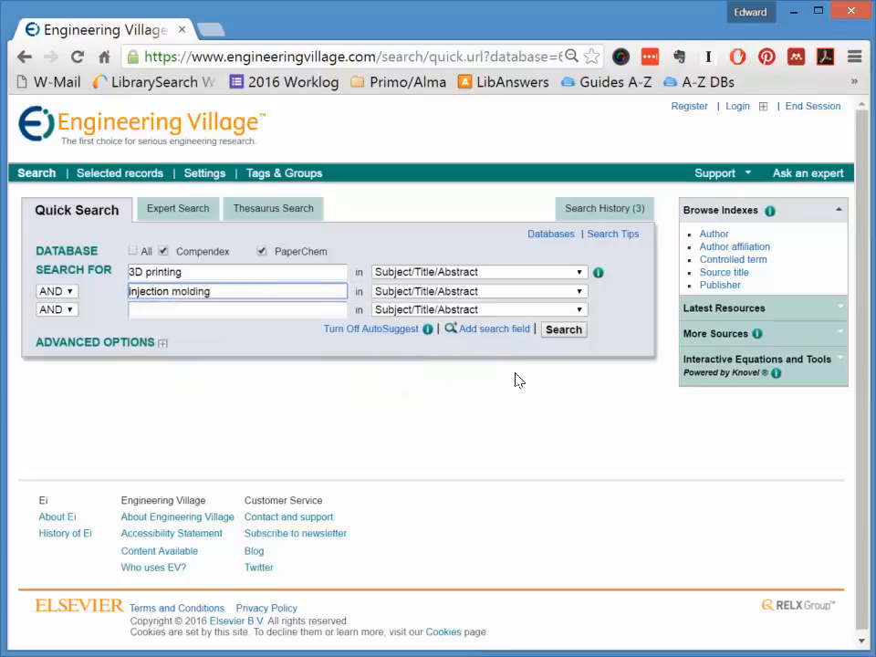
{"action": "left_click", "coordinate": [565, 330]}
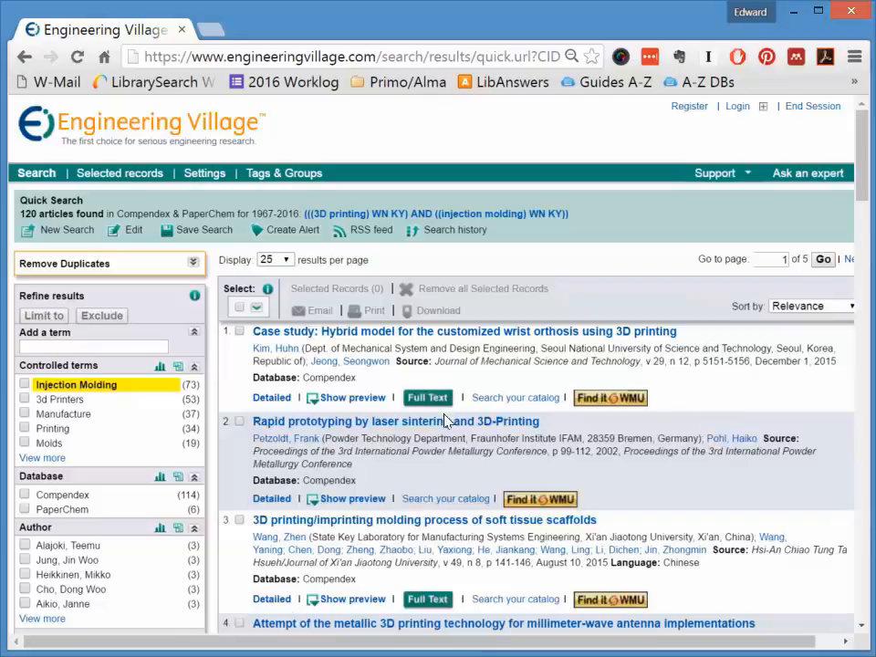
View the Detailed record of result 1, the wrist orthosis case study
{"action": "left_click", "coordinate": [271, 398]}
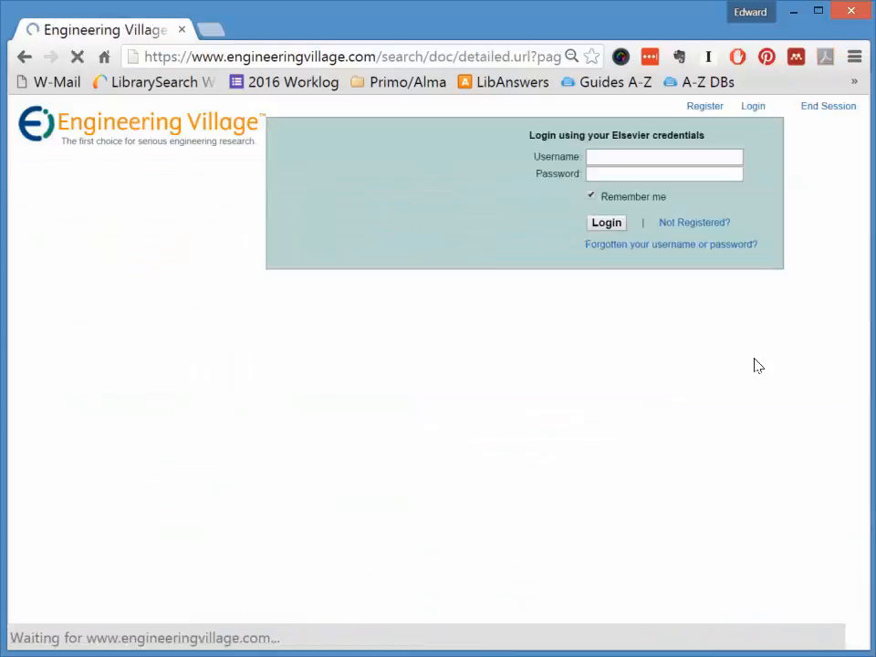
{"action": "mouse_move", "coordinate": [863, 256]}
{"action": "left_mouse_down"}
{"action": "mouse_move", "coordinate": [866, 362]}
{"action": "mouse_move", "coordinate": [866, 348]}
{"action": "left_mouse_up"}
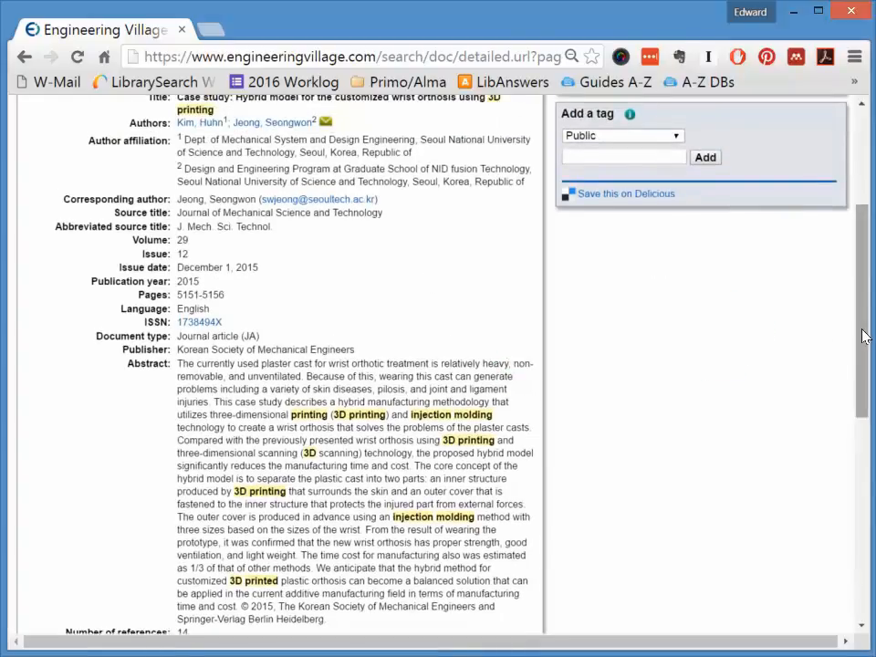
{"action": "left_click_drag", "start_coordinate": [865, 336], "coordinate": [864, 475]}
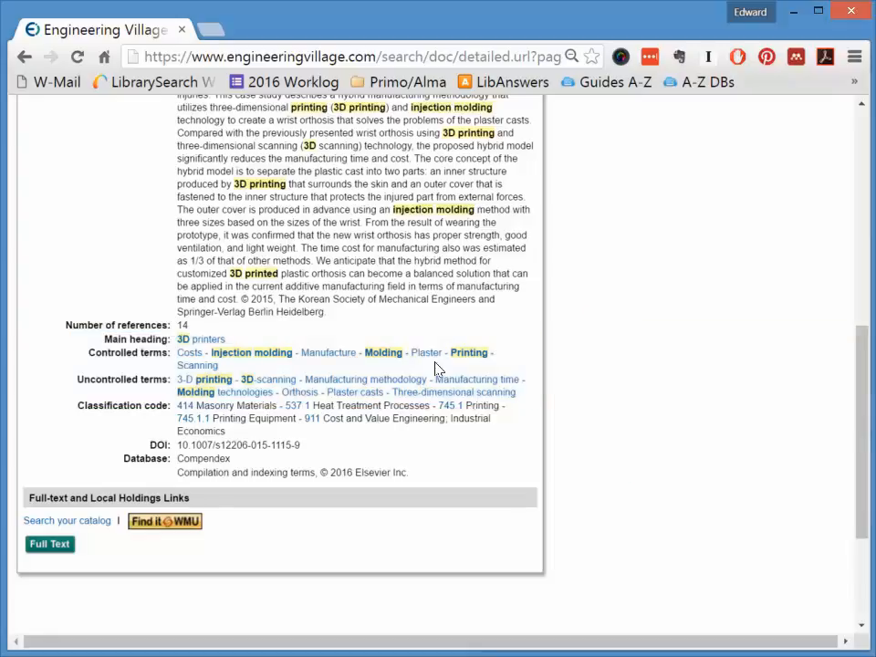
{"action": "left_click_drag", "start_coordinate": [863, 353], "coordinate": [858, 129]}
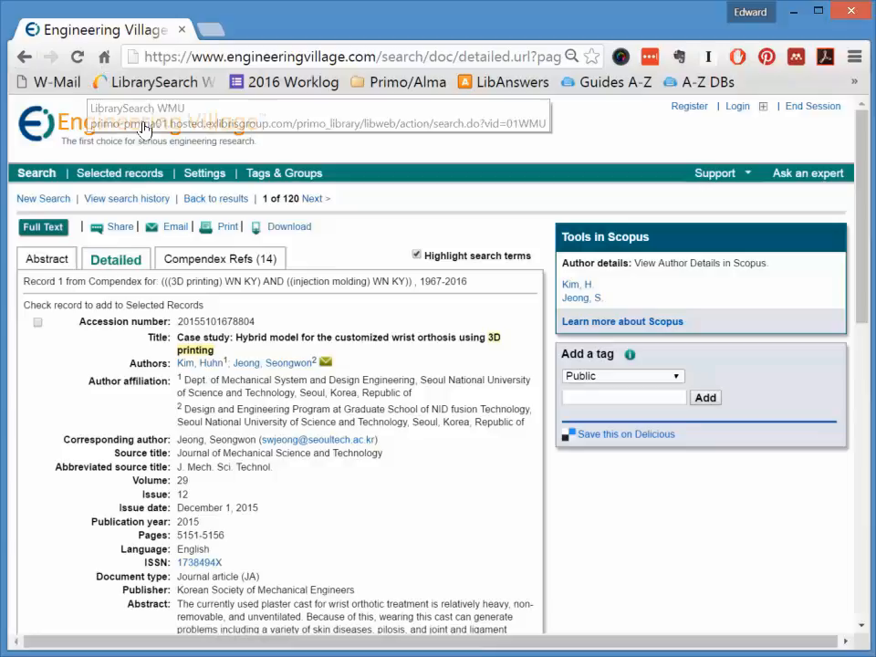
Narrow results to Injection Molding / 3d Printers terms, journal articles, years 2014–2016 (22 results)
{"action": "left_click", "coordinate": [217, 198]}
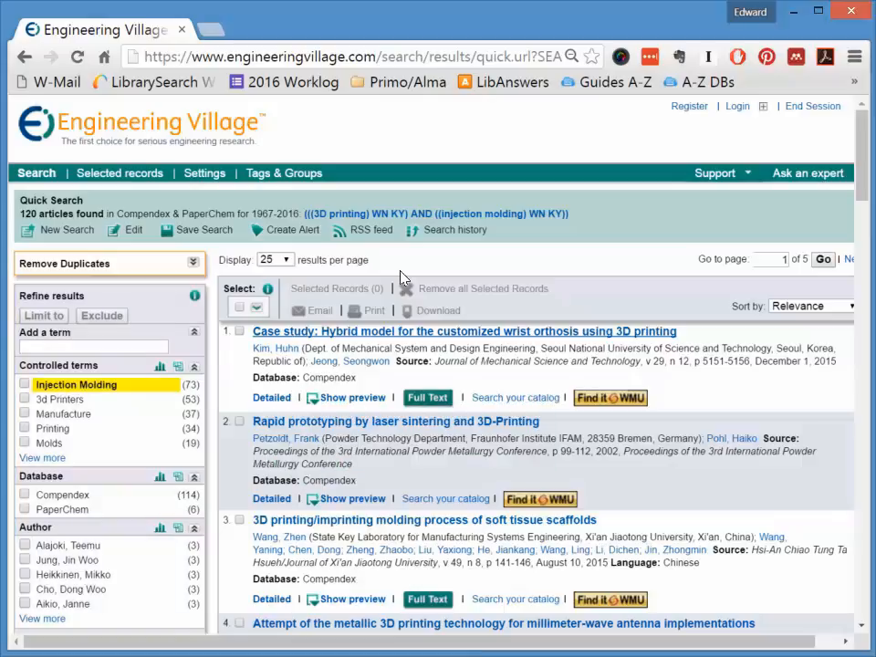
{"action": "left_click", "coordinate": [25, 385]}
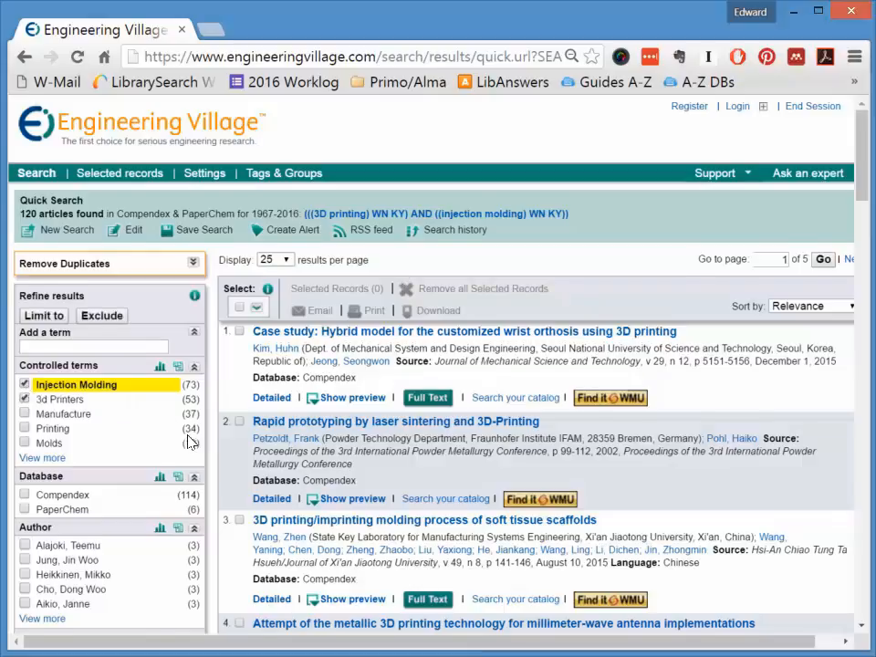
{"action": "scroll", "coordinate": [186, 443], "scroll_direction": "down", "scroll_amount": 3}
{"action": "scroll", "coordinate": [185, 442], "scroll_direction": "down", "scroll_amount": 2}
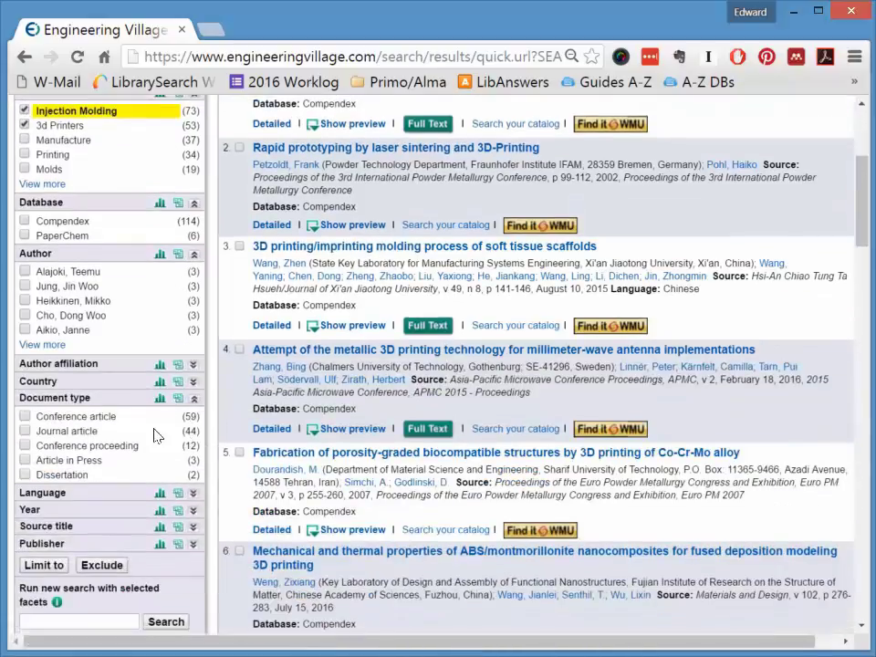
{"action": "left_click", "coordinate": [192, 509]}
{"action": "scroll", "coordinate": [210, 500], "scroll_direction": "down", "scroll_amount": 5}
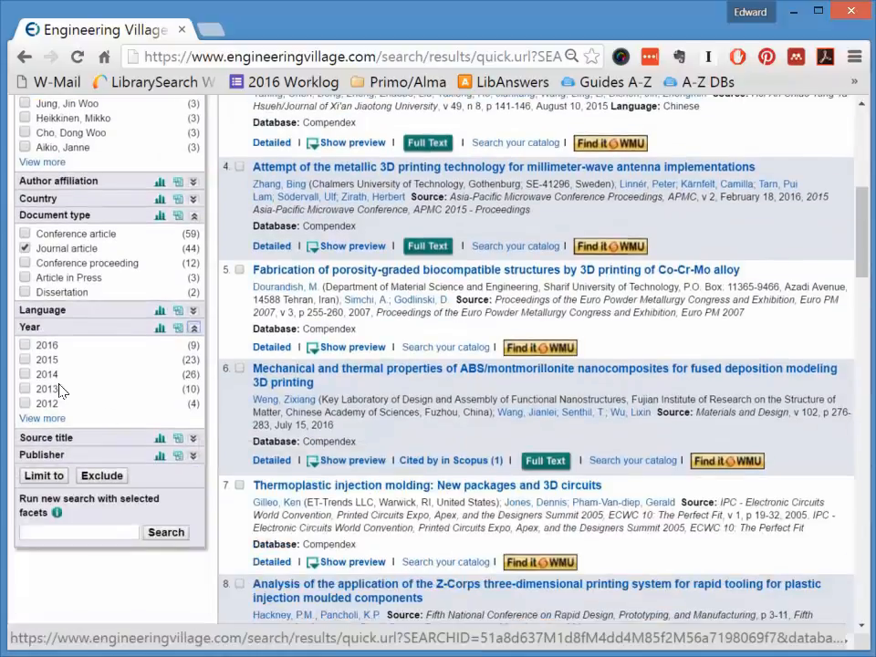
{"action": "left_click", "coordinate": [25, 346]}
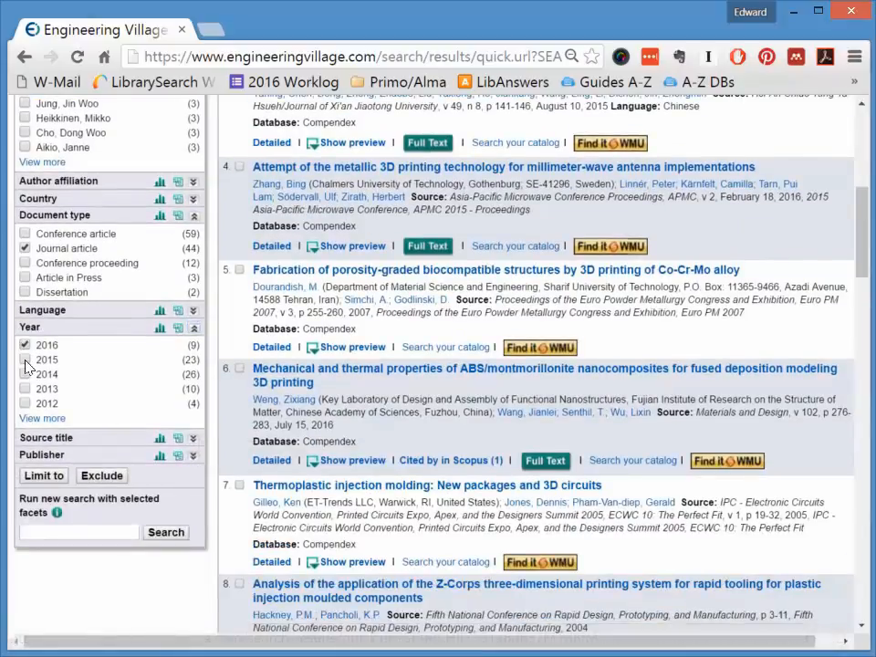
{"action": "left_click", "coordinate": [24, 360]}
{"action": "scroll", "coordinate": [236, 389], "scroll_direction": "up", "scroll_amount": 1}
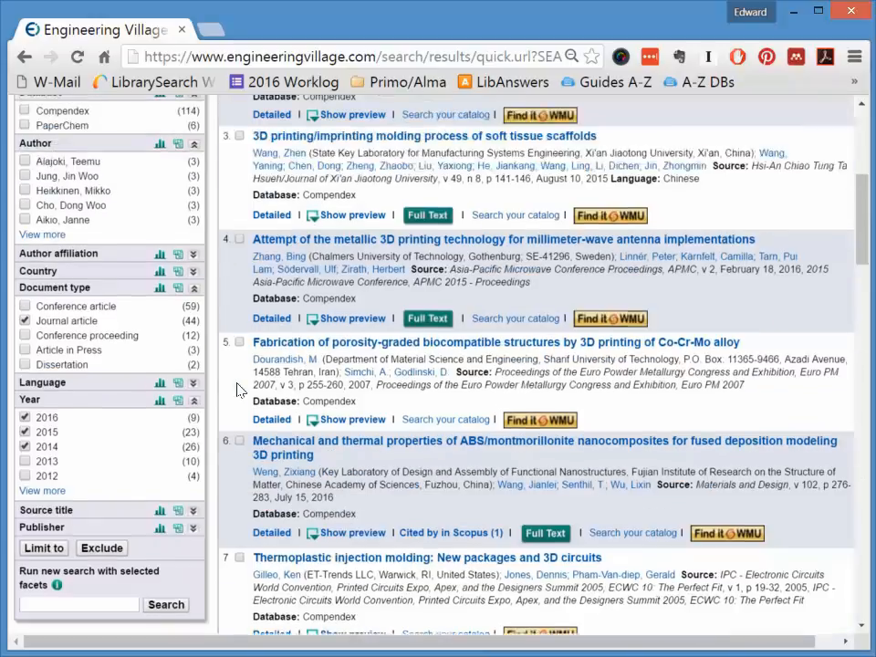
{"action": "scroll", "coordinate": [237, 390], "scroll_direction": "up", "scroll_amount": 4}
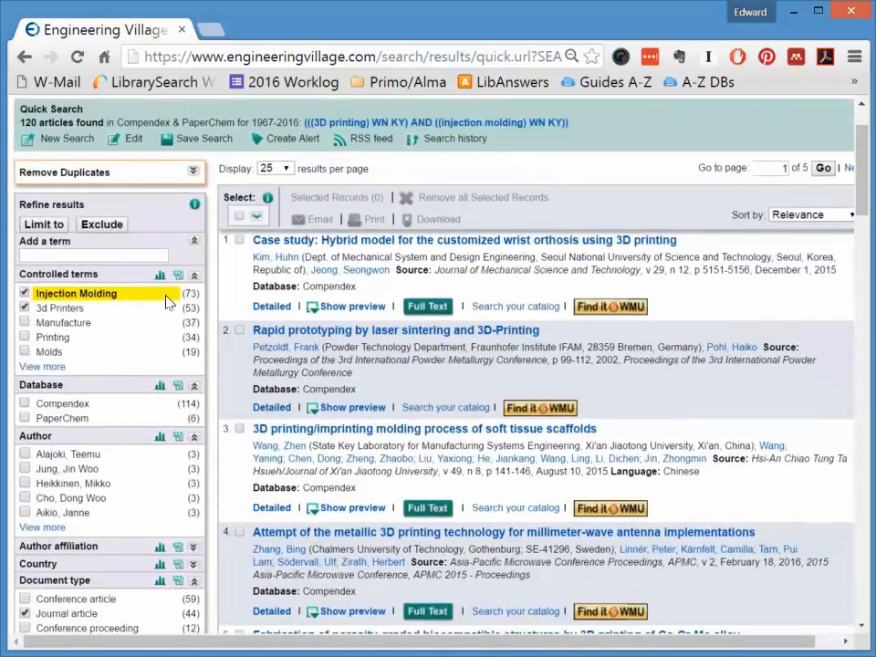
{"action": "left_click", "coordinate": [53, 227]}
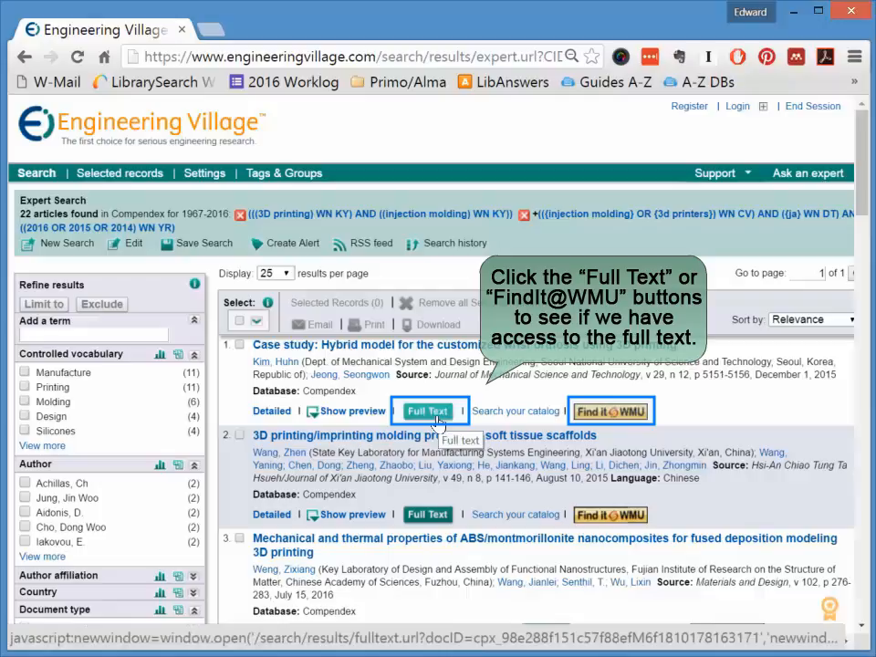
Follow Find it@WMU for the first article, opening the library login in a new tab
{"action": "left_click", "coordinate": [601, 419]}
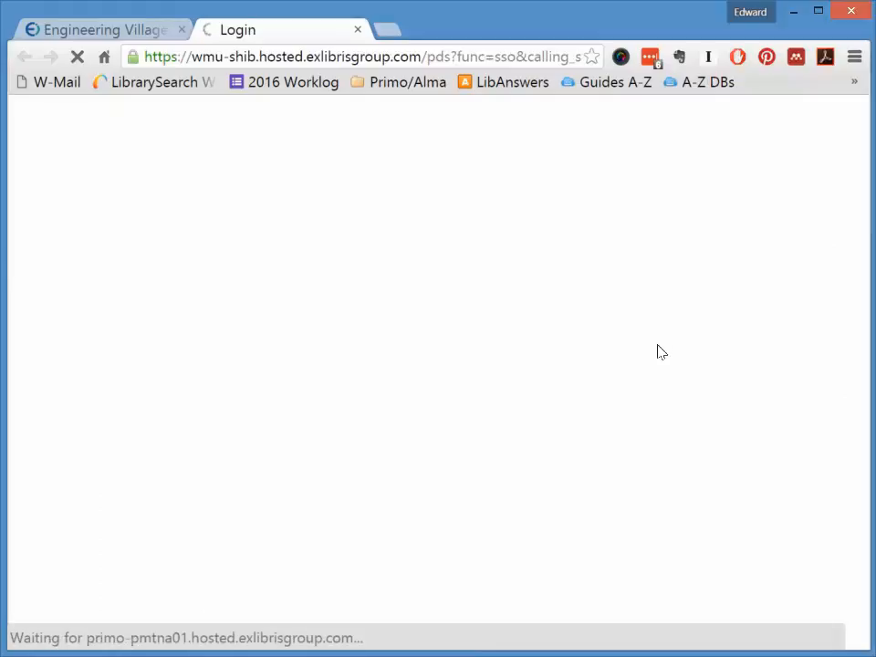